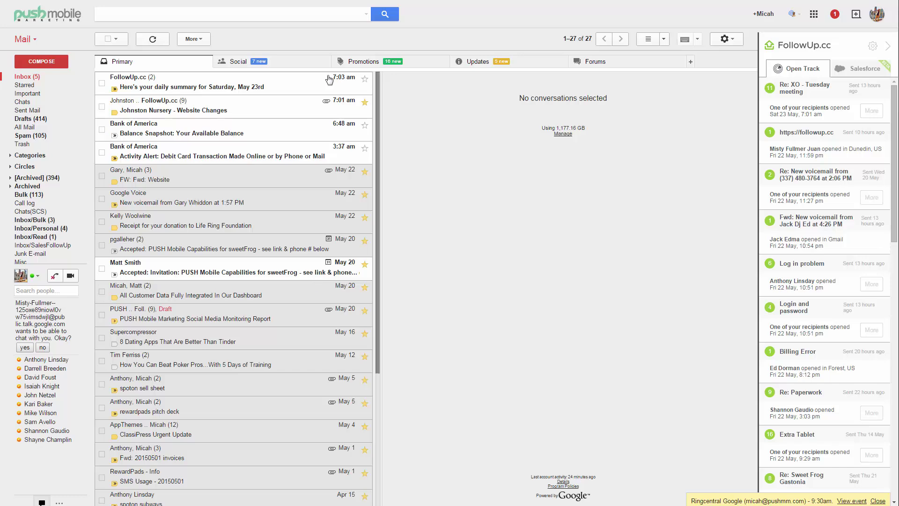
- Move through the Social and Promotions categories to the Updates inbox category
{"action": "left_click", "coordinate": [301, 66]}
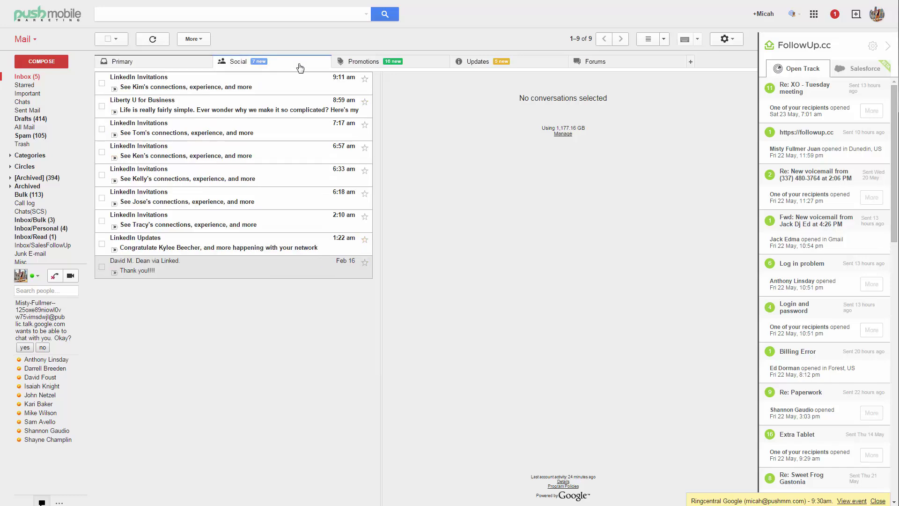
{"action": "left_click", "coordinate": [432, 67]}
{"action": "left_click", "coordinate": [523, 68]}
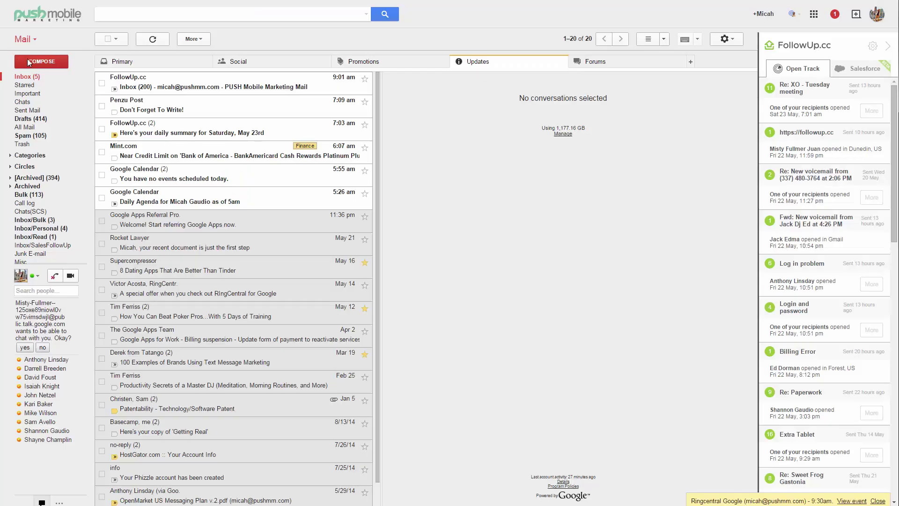
- Compose a new message with 'fo' entered as the recipient
{"action": "left_click", "coordinate": [29, 62]}
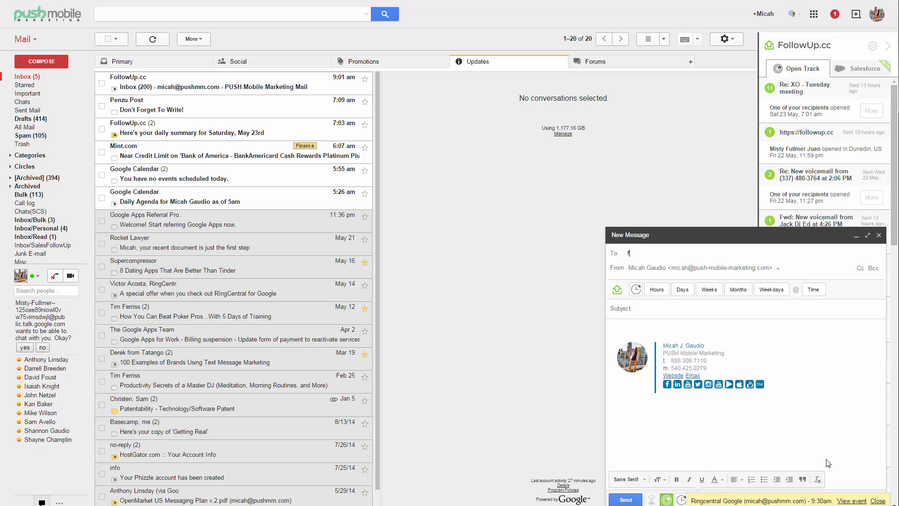
{"action": "type", "text": "o"}
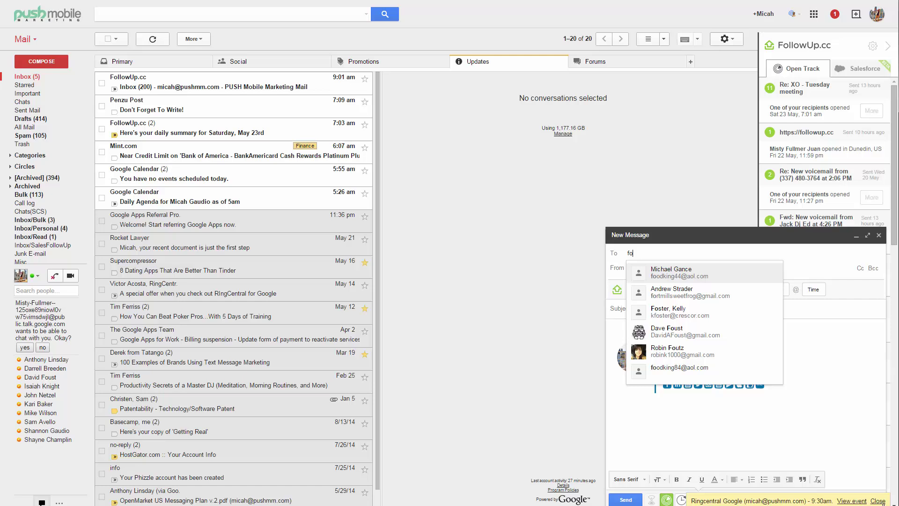
{"action": "left_click", "coordinate": [883, 502]}
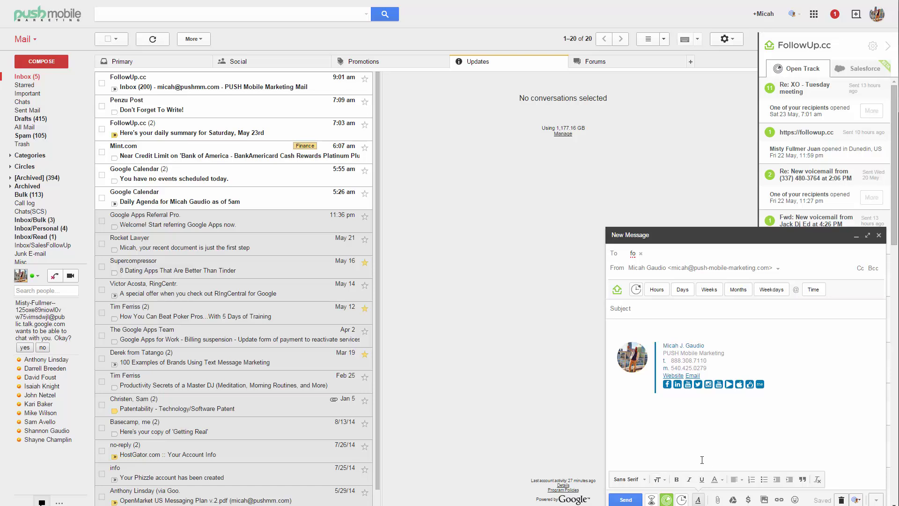
- Schedule the draft with Send Later for Tue 26 May at 04:00 am
{"action": "left_click", "coordinate": [651, 500]}
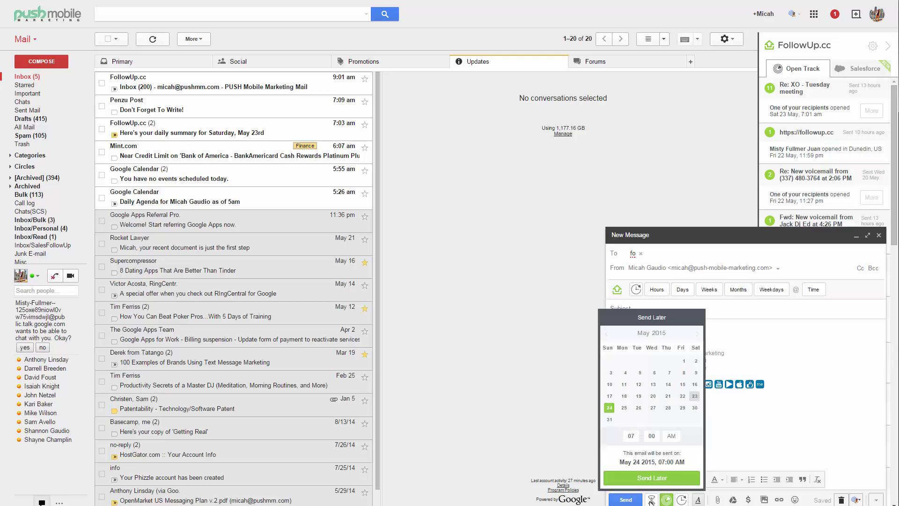
{"action": "left_click", "coordinate": [639, 408]}
{"action": "left_click", "coordinate": [633, 436]}
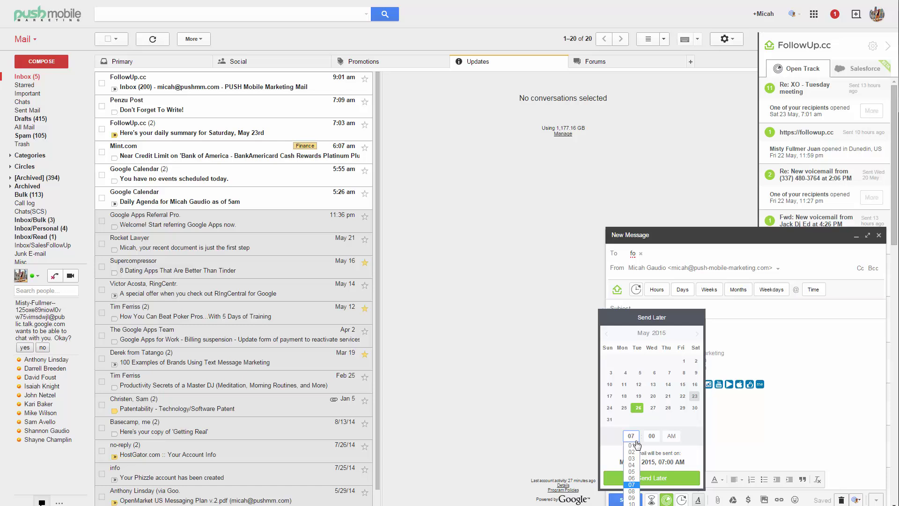
{"action": "left_click", "coordinate": [631, 498]}
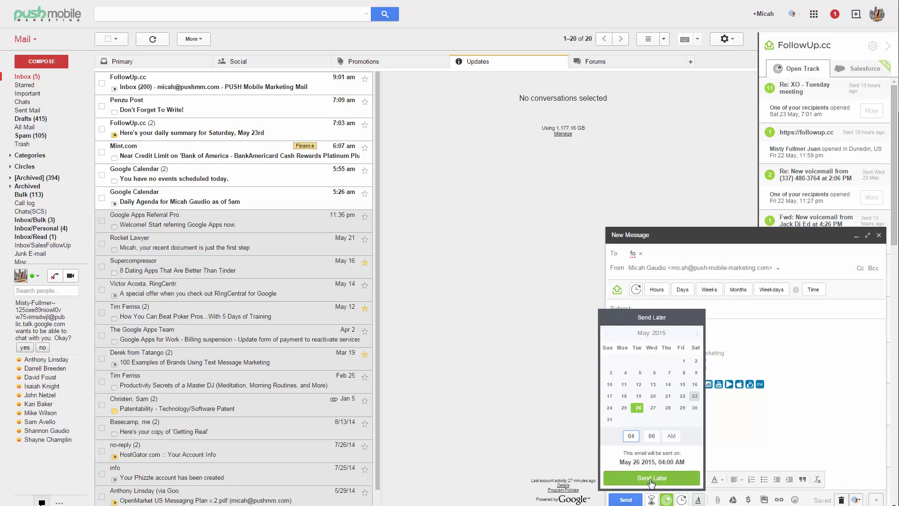
{"action": "left_click", "coordinate": [651, 478]}
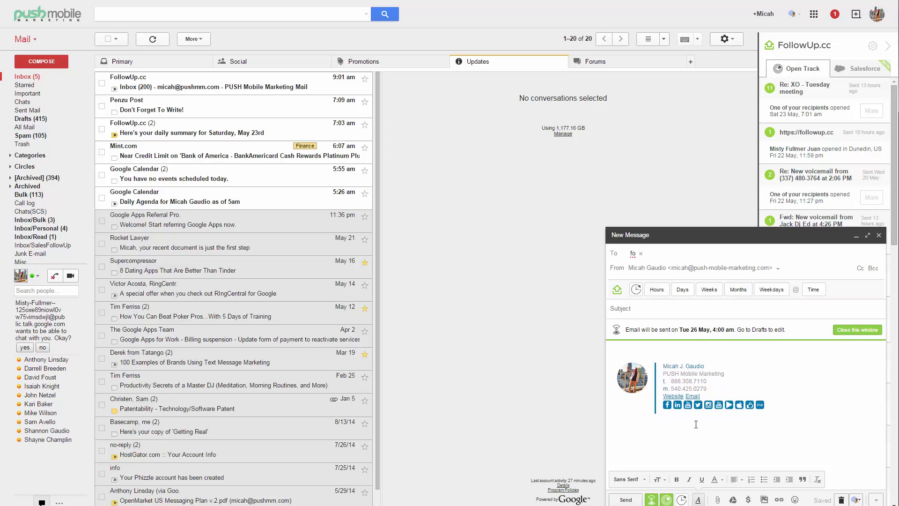
- Close the FollowUp calendar unused and delete the 'fo' recipient chip
{"action": "left_click", "coordinate": [682, 500]}
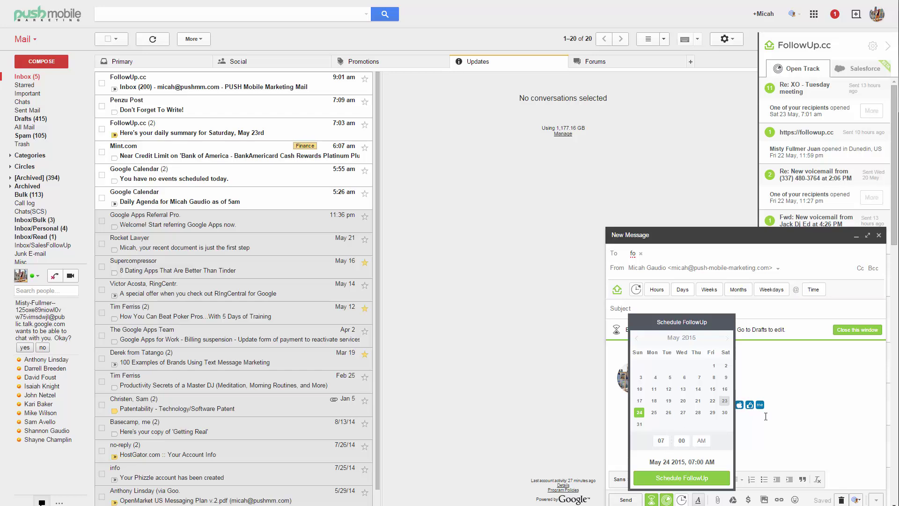
{"action": "left_click", "coordinate": [804, 387]}
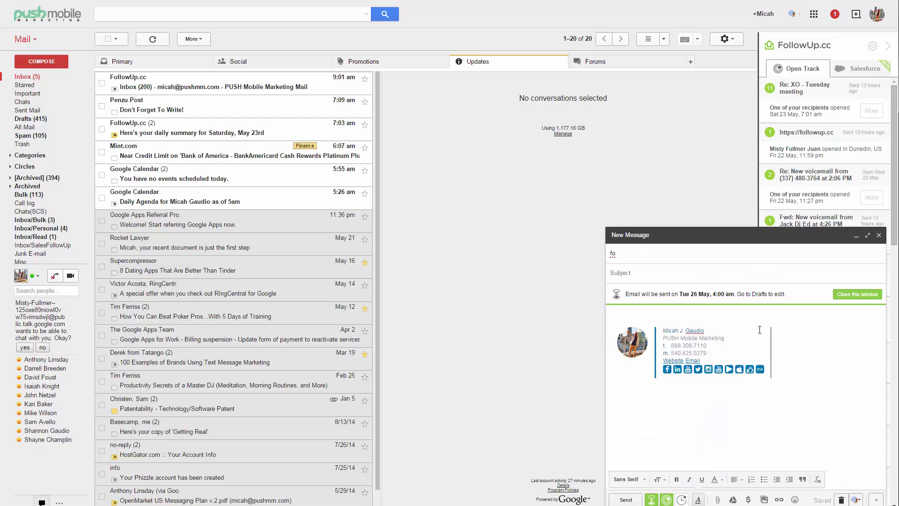
{"action": "left_click", "coordinate": [630, 255]}
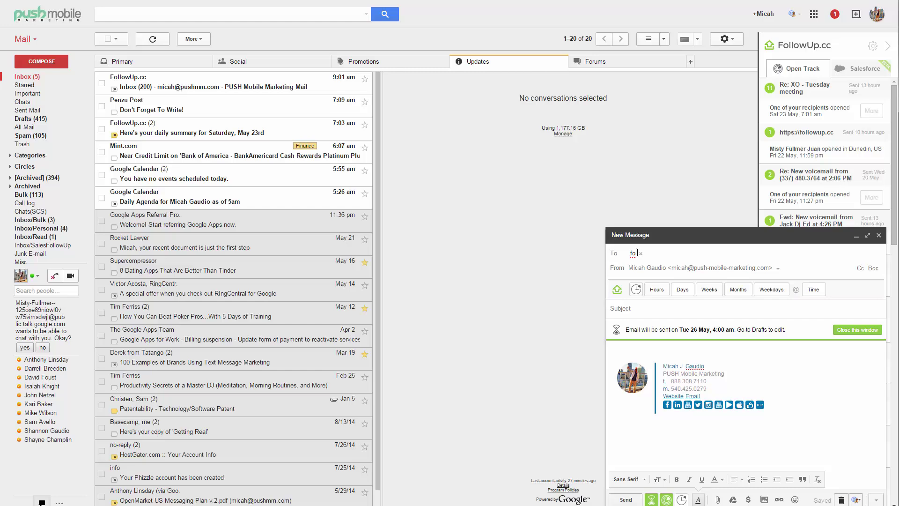
{"action": "left_click", "coordinate": [641, 254]}
- Type and erase test recipient text 'fol' and 'fri', leaving To empty
{"action": "type", "text": "fol"}
{"action": "key", "text": "BackSpace"}
{"action": "key", "text": "BackSpace"}
{"action": "key", "text": "BackSpace"}
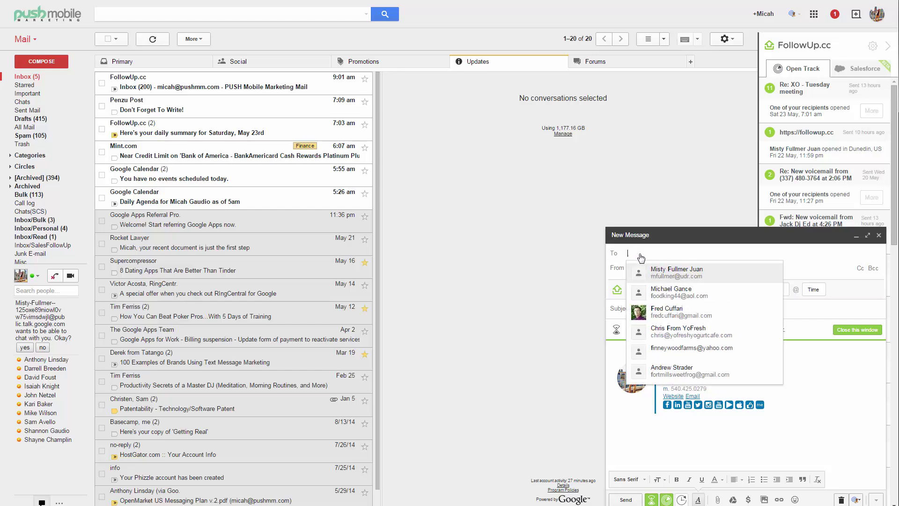
{"action": "type", "text": "fri"}
{"action": "key", "text": "BackSpace"}
{"action": "key", "text": "BackSpace"}
{"action": "key", "text": "BackSpace"}
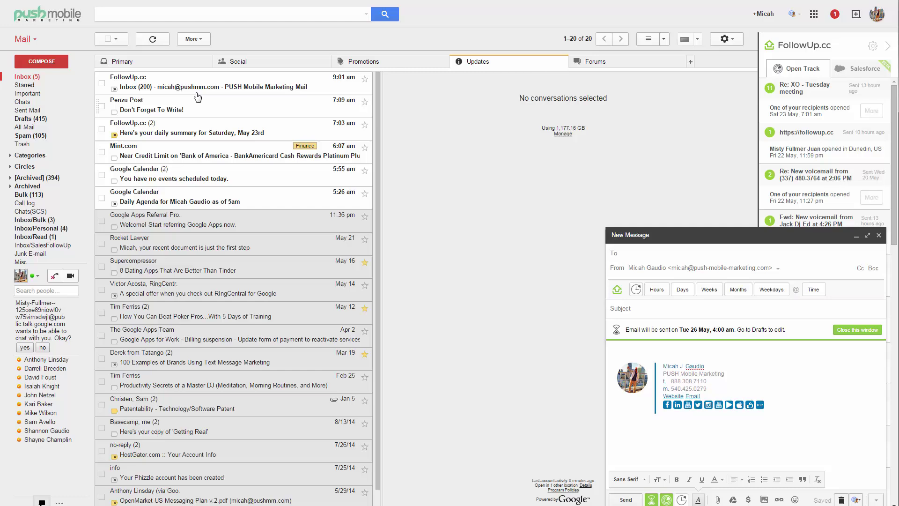
- Return to Primary and open the 'Accepted: Invitation: PUSH Mobile Capabilities for sweetFrog' email
{"action": "left_click", "coordinate": [122, 61]}
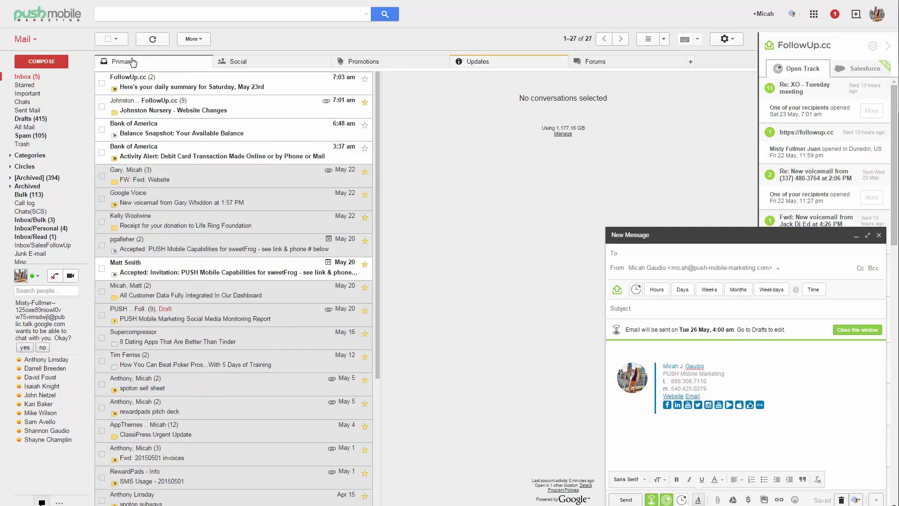
{"action": "right_click", "coordinate": [226, 272]}
{"action": "left_click", "coordinate": [217, 270]}
{"action": "left_click", "coordinate": [217, 270]}
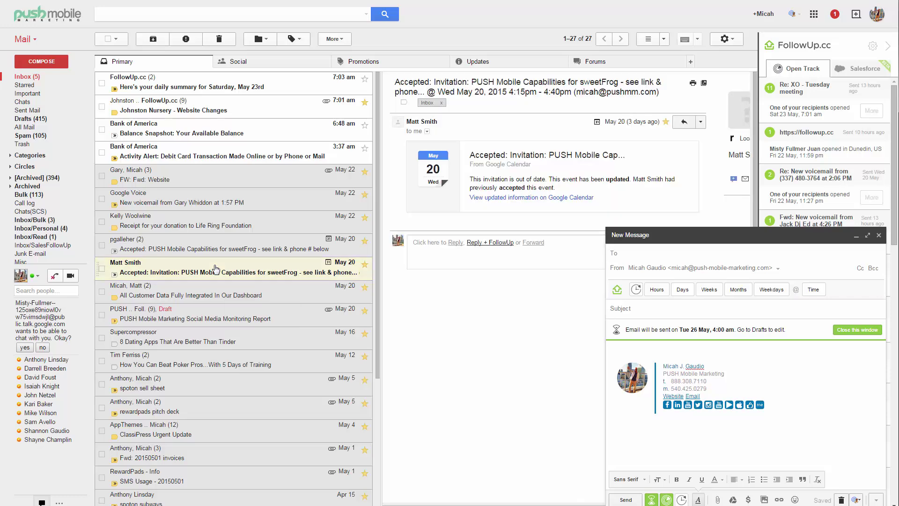
{"action": "right_click", "coordinate": [434, 106]}
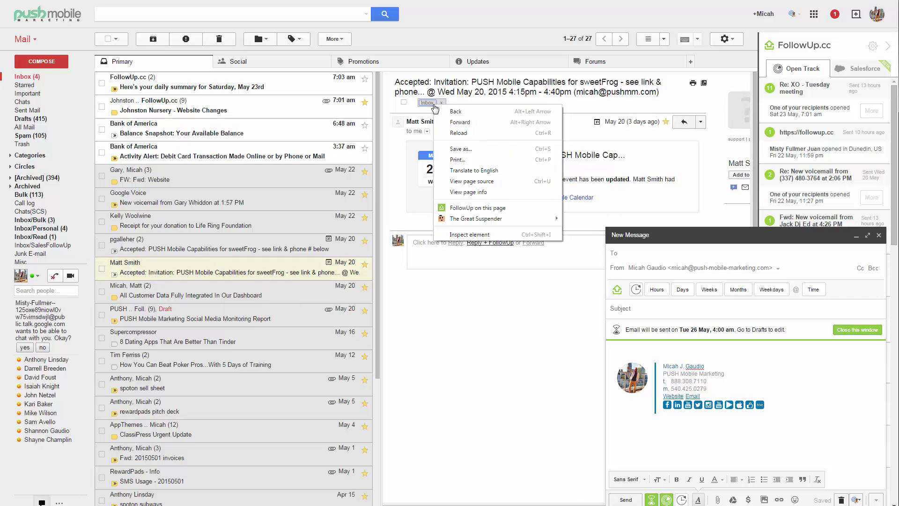
- Set a FollowUp reminder on the invitation email for 27 May 2015 at 7:00 am
{"action": "left_click", "coordinate": [487, 209]}
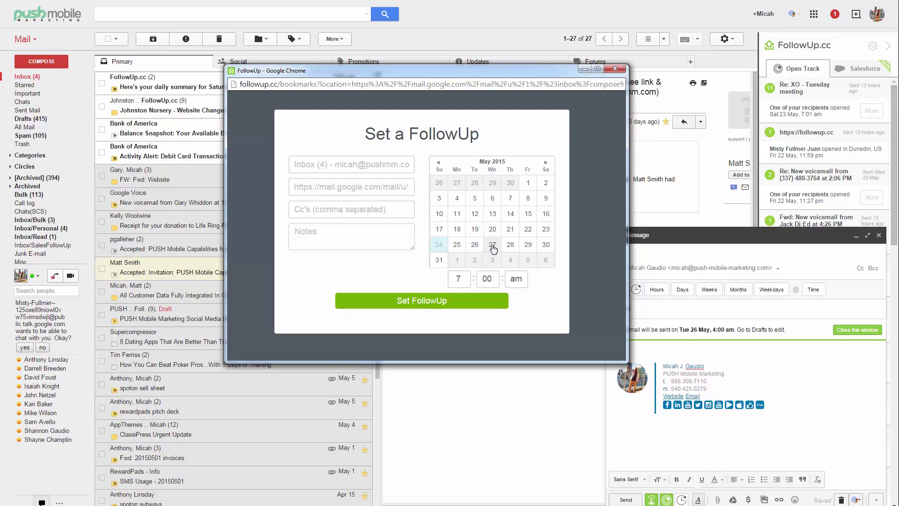
{"action": "left_click", "coordinate": [493, 249]}
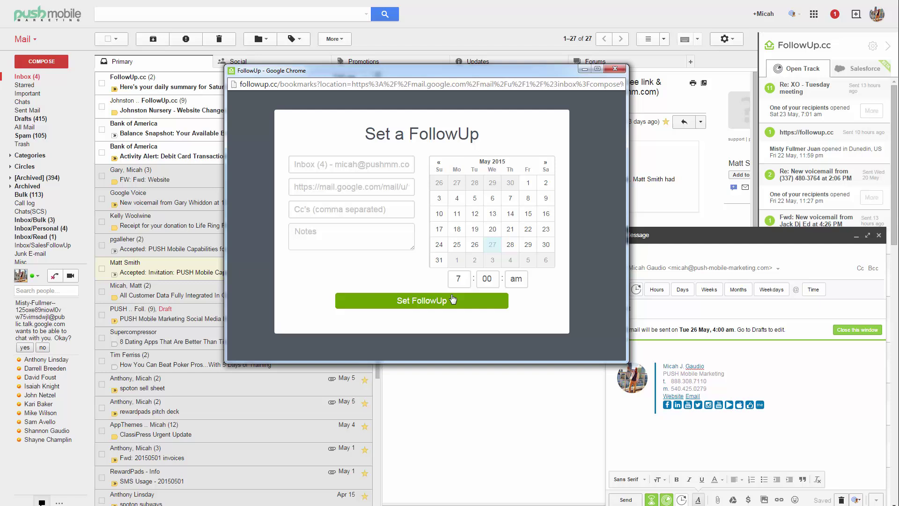
{"action": "left_click", "coordinate": [454, 301]}
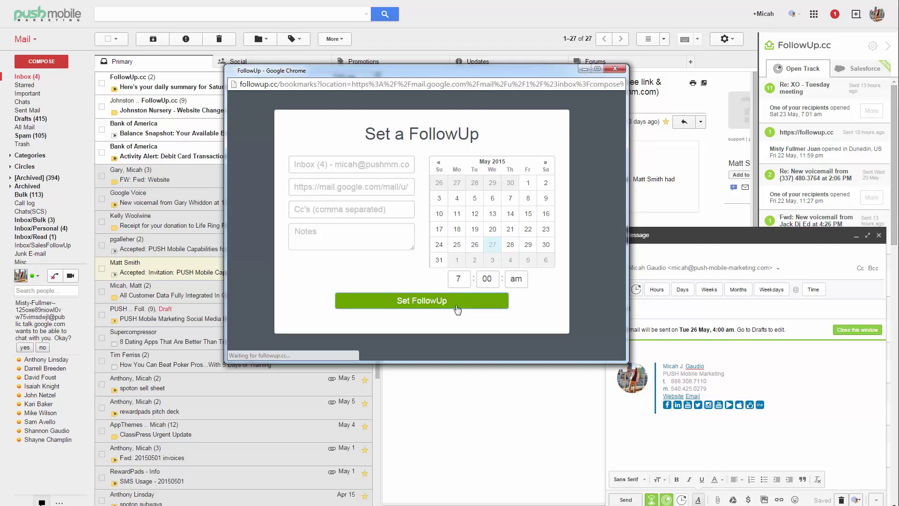